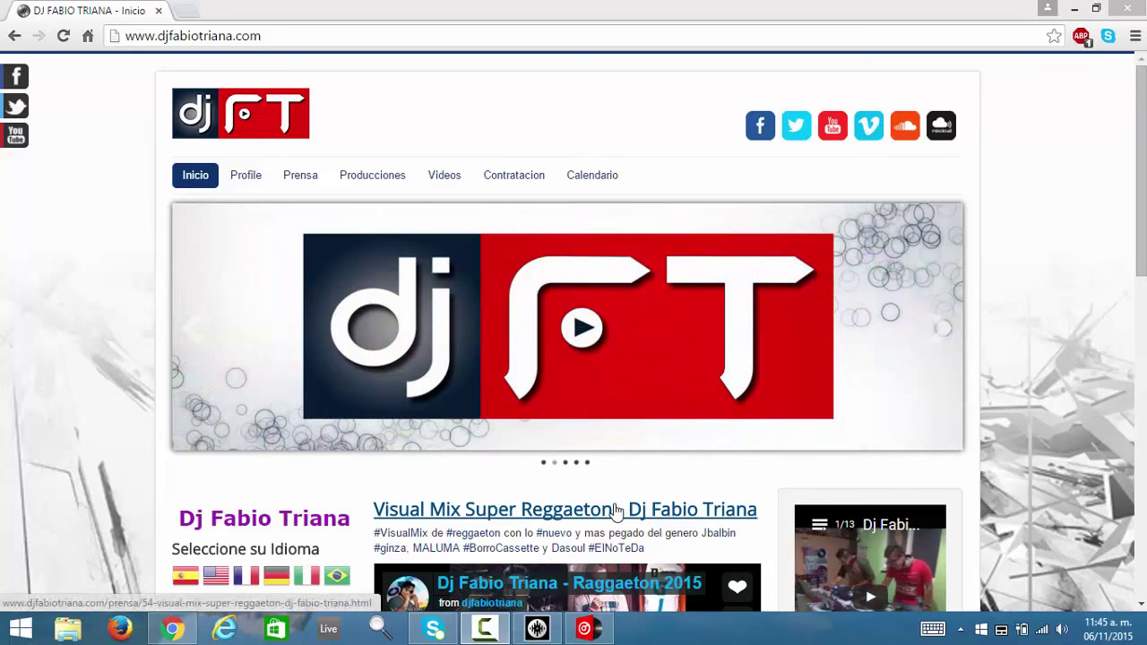
Switch to VirtualDJ and view the group options for analyzing the ALTERNATIVA Y BALADAS folder
click(591, 630)
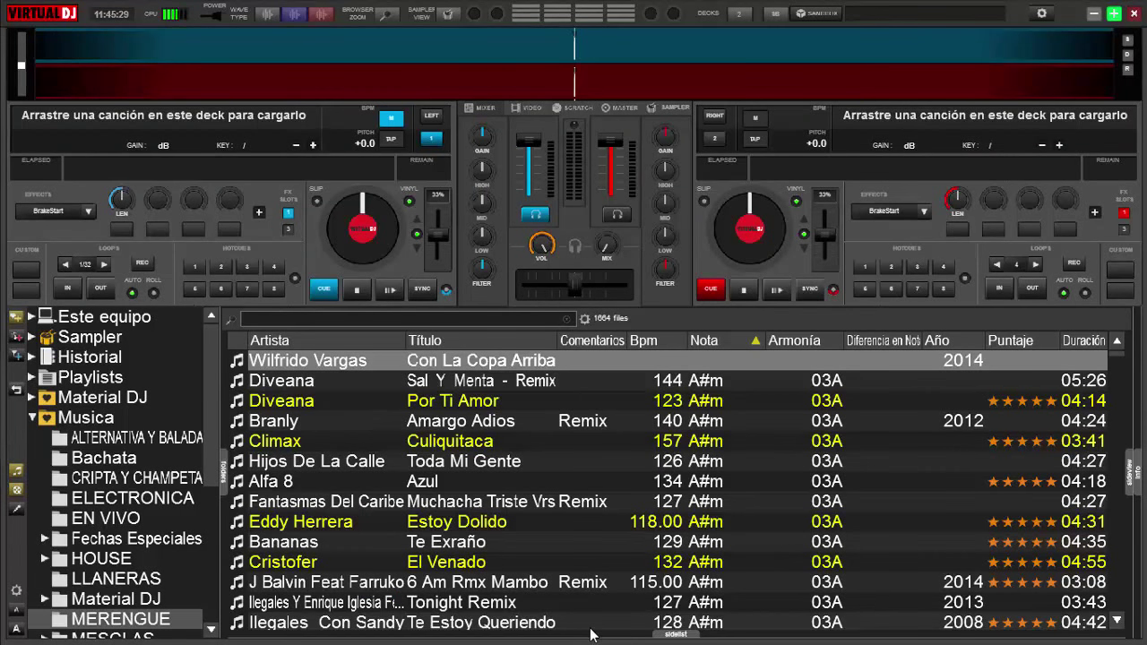
right_click(85, 441)
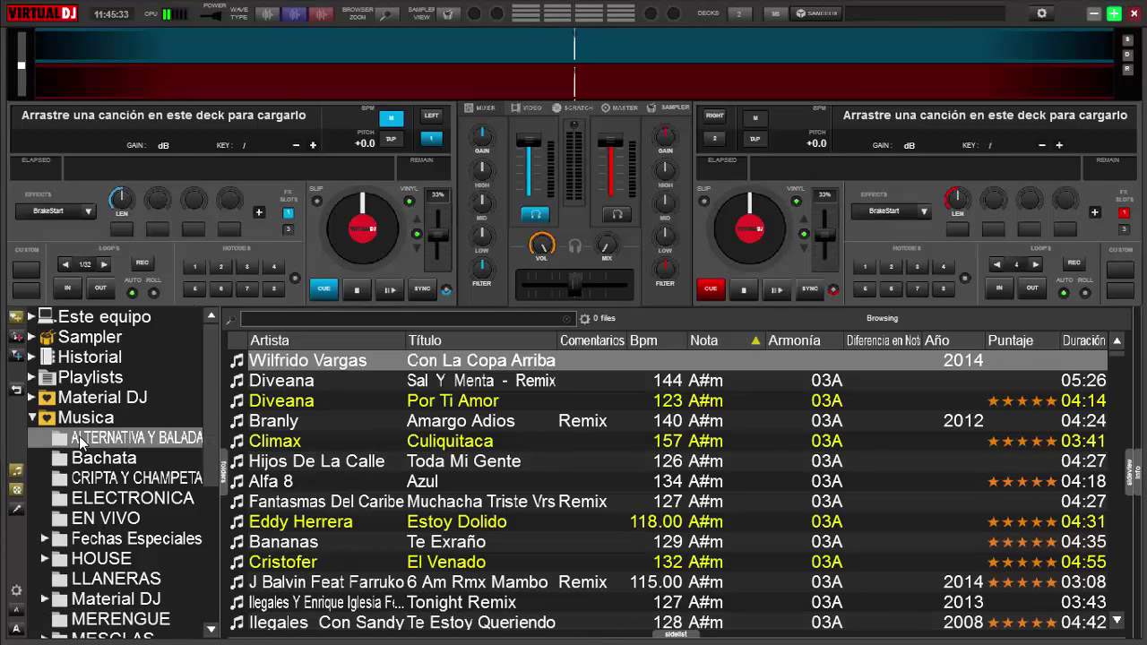
mouse_move(121, 447)
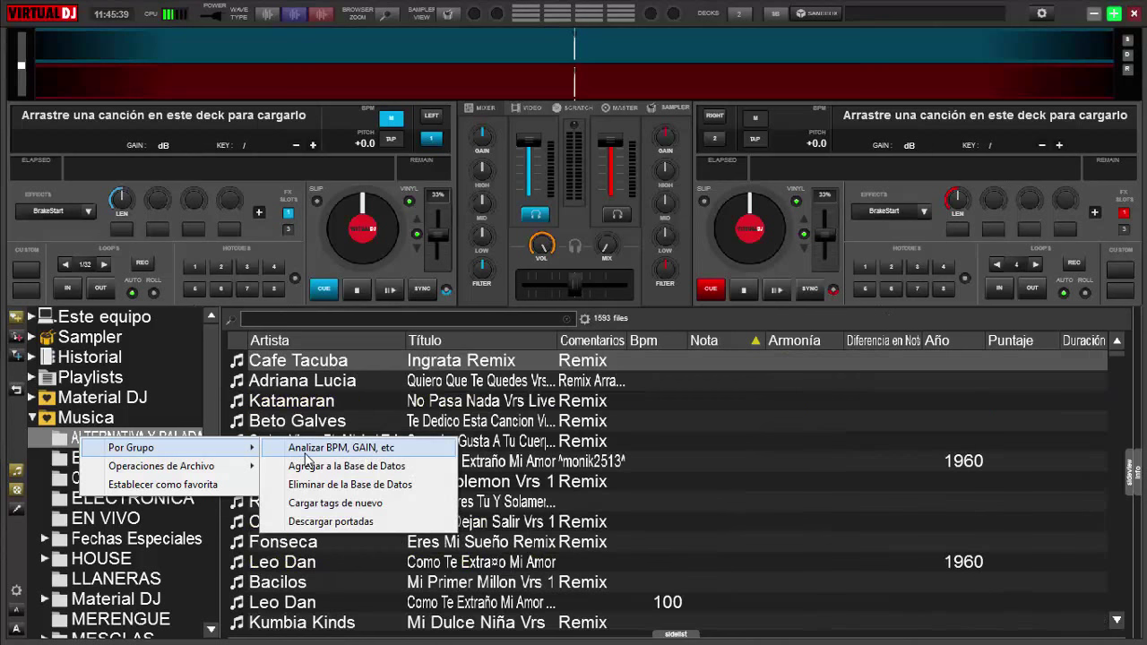
click(205, 372)
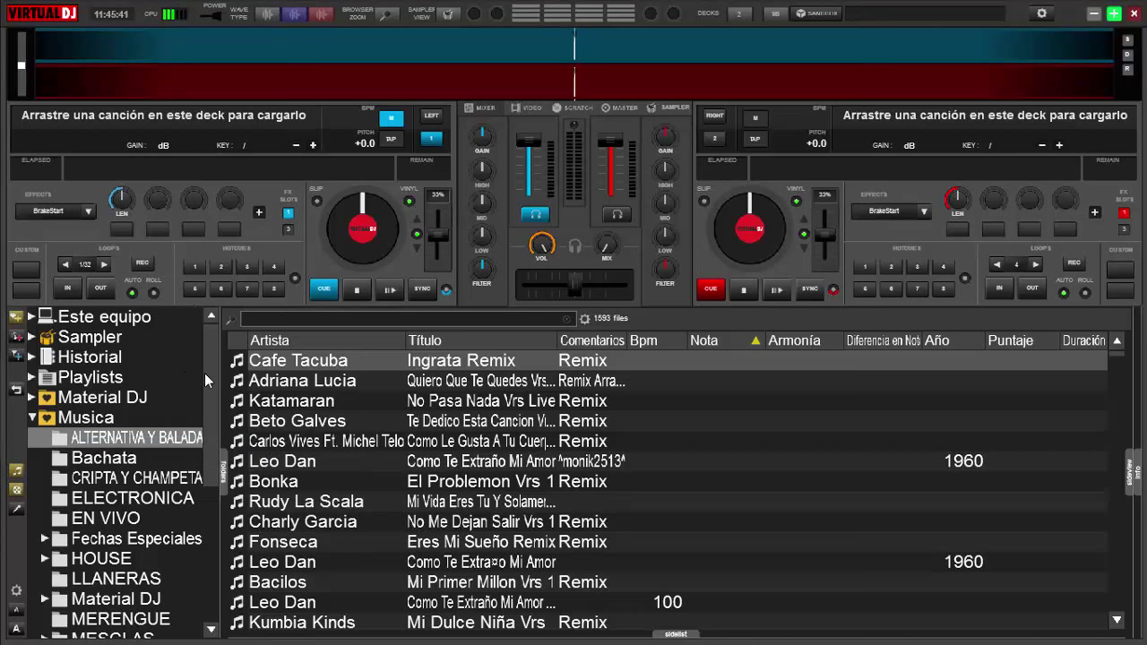
Open the MERENGUE folder and check the single-track analysis option for "Con La Copa Arriba" without running it
click(123, 618)
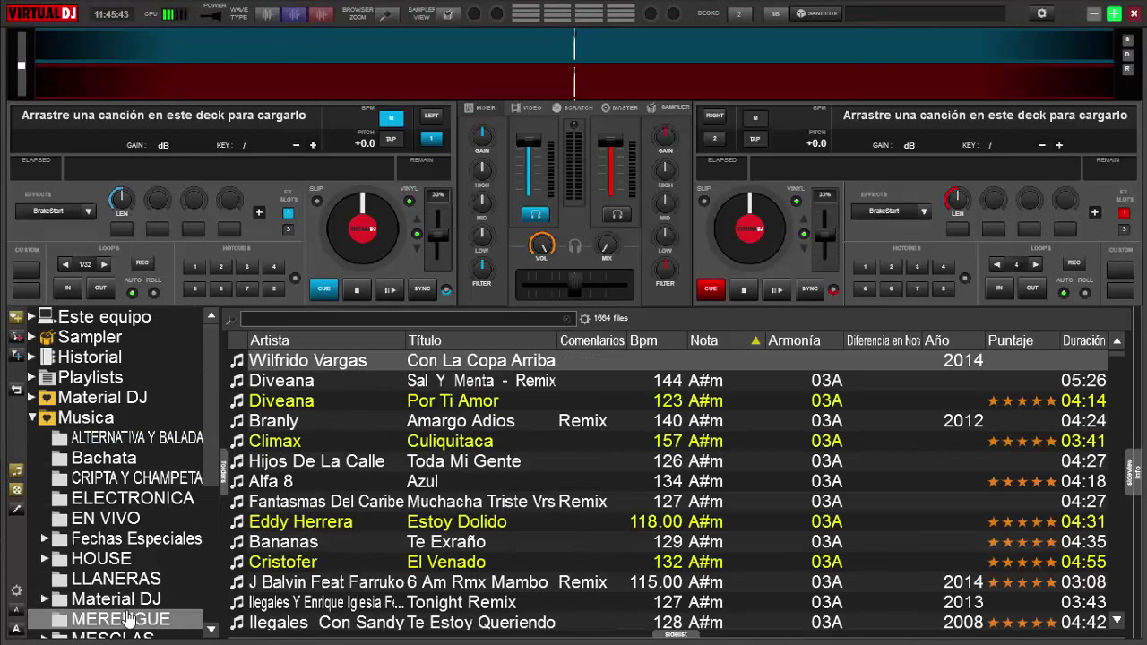
click(318, 362)
right_click(318, 365)
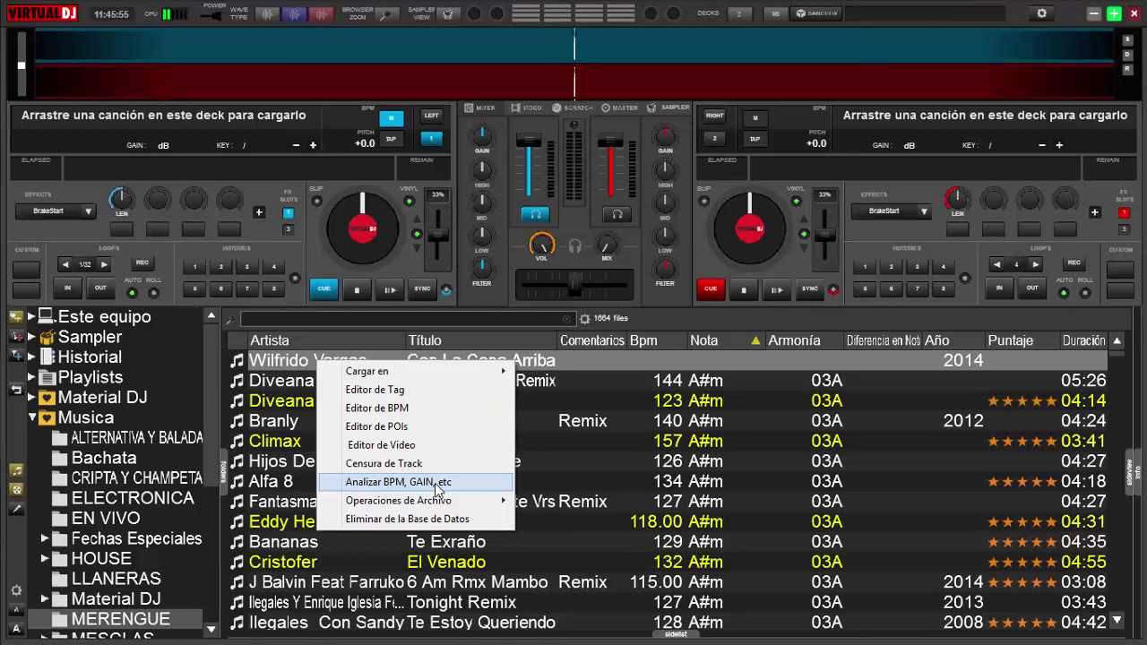
click(269, 384)
Select the tracks from "Con La Copa Arriba" through "Muchacha Triste Vrs" and view their group analysis options without running them
click(295, 363)
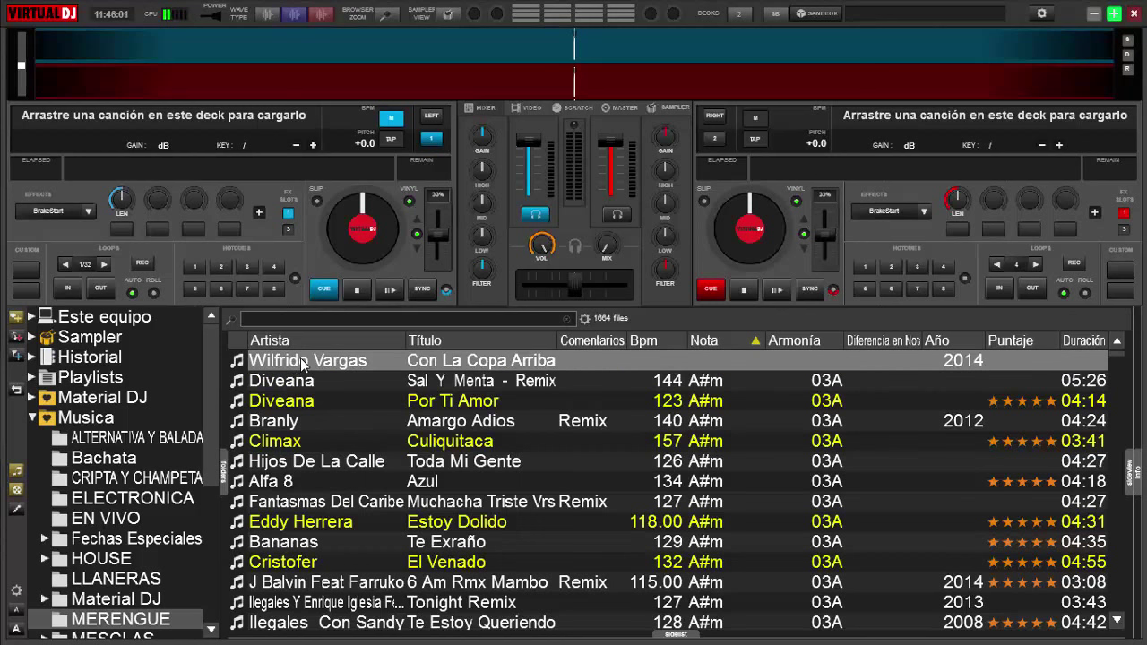
shift+click(280, 505)
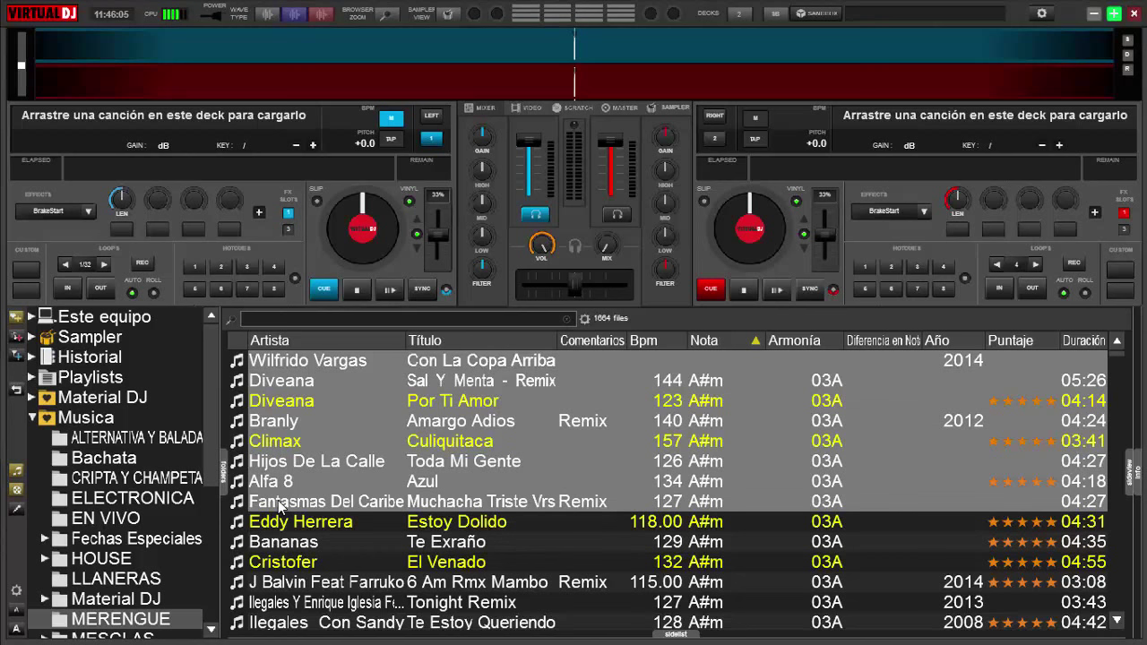
right_click(298, 464)
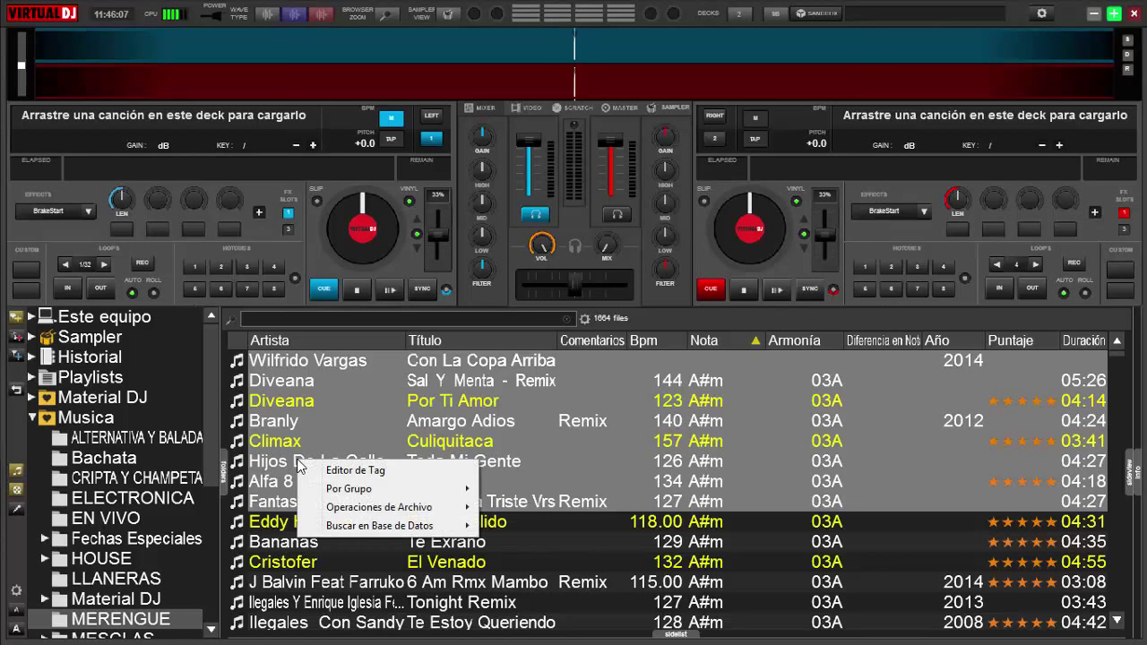
mouse_move(352, 493)
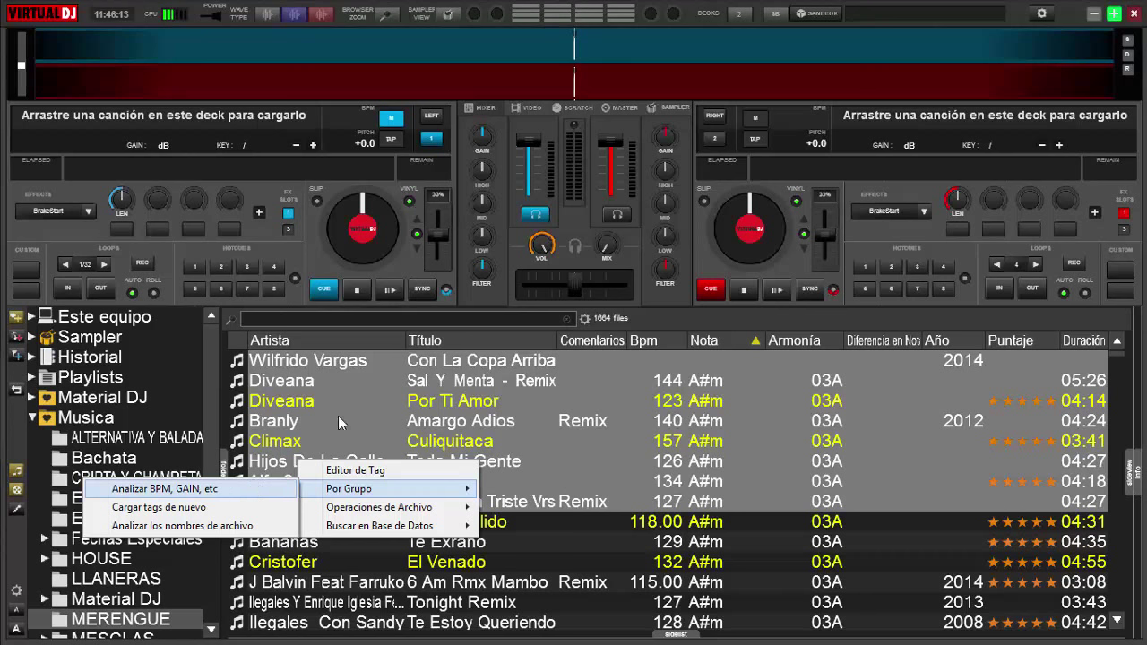
click(389, 399)
Sort the MERENGUE tracks by artist and finally by BPM in descending order, ending at the start of the list
click(340, 346)
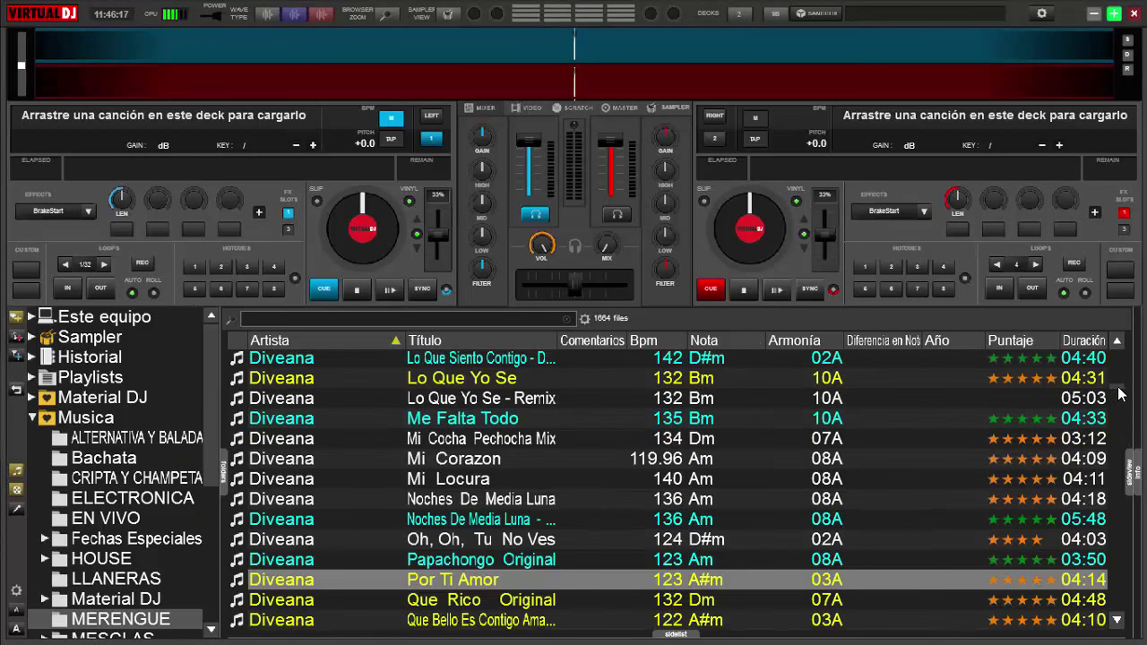
drag(1118, 394, 1120, 359)
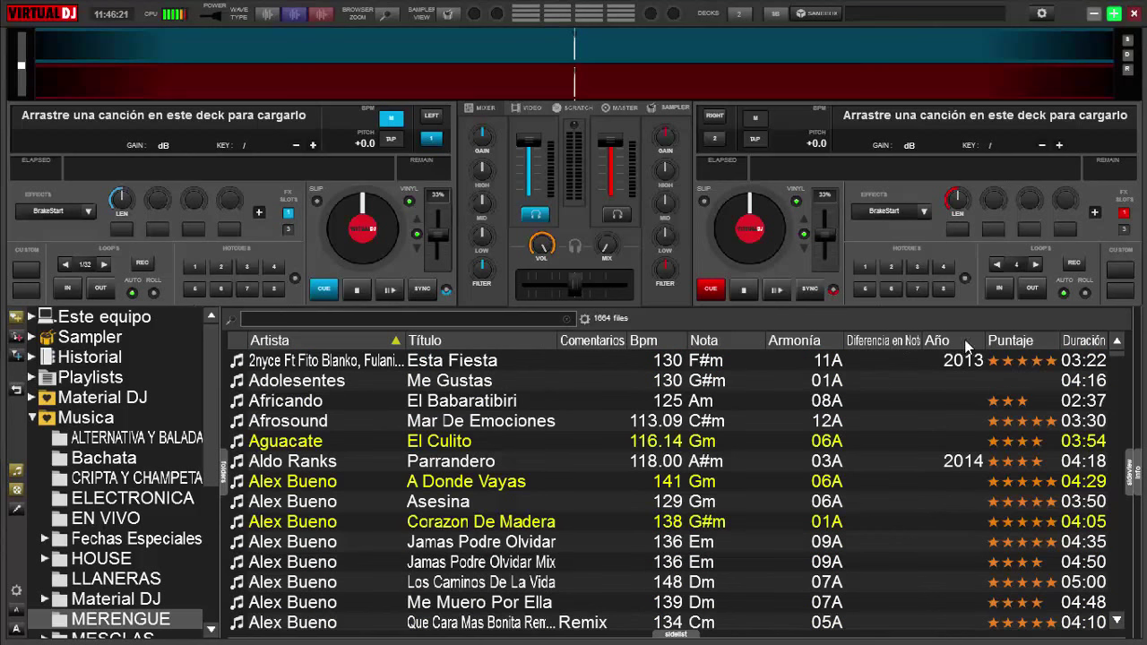
click(650, 341)
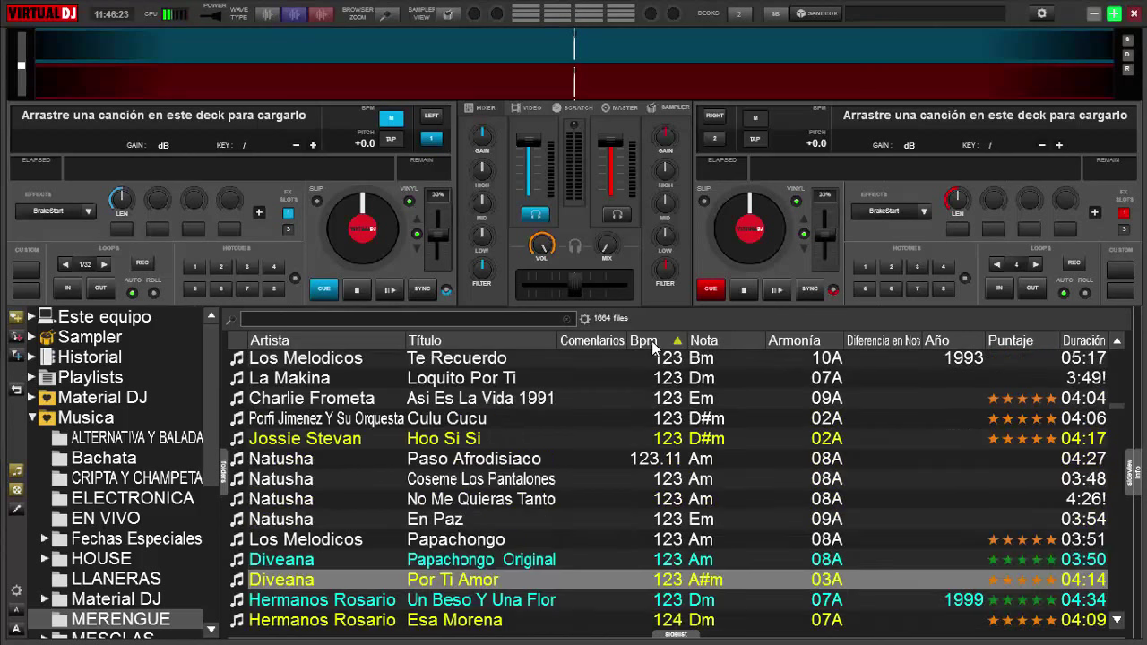
click(1117, 365)
scroll(1119, 357, up, 1)
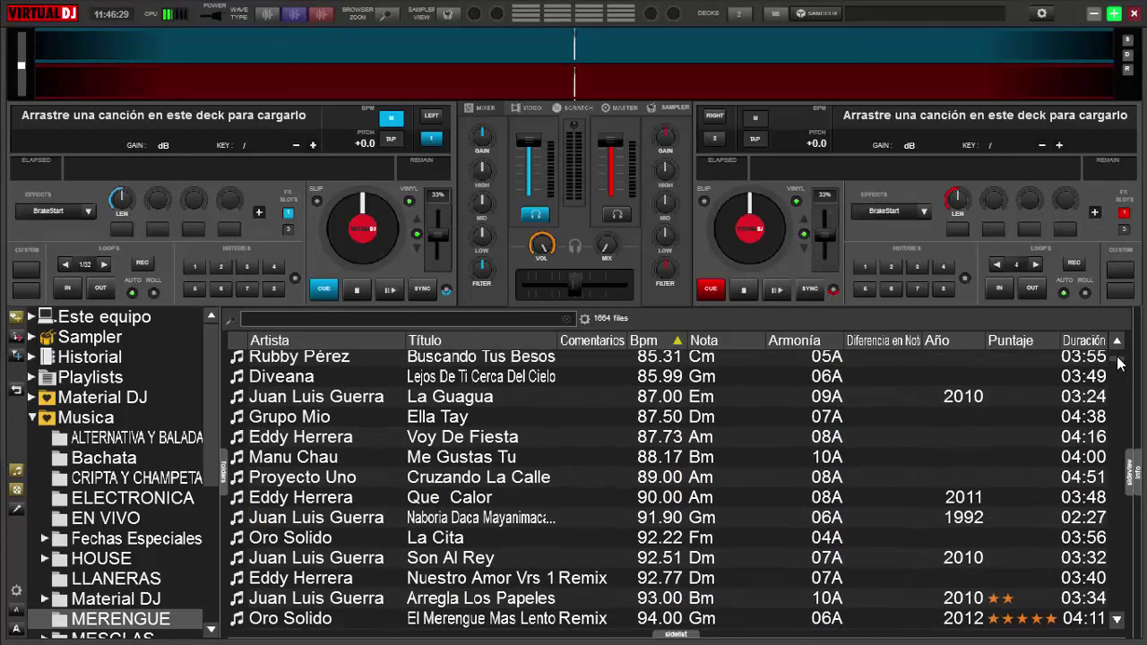
drag(1117, 363, 1116, 345)
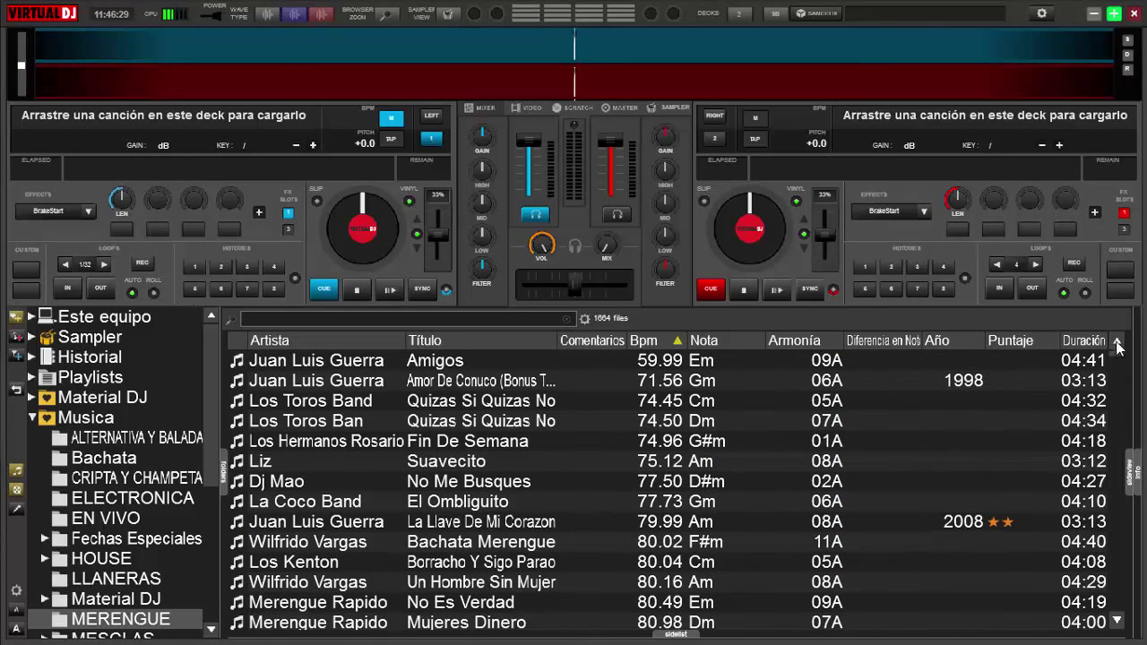
click(652, 345)
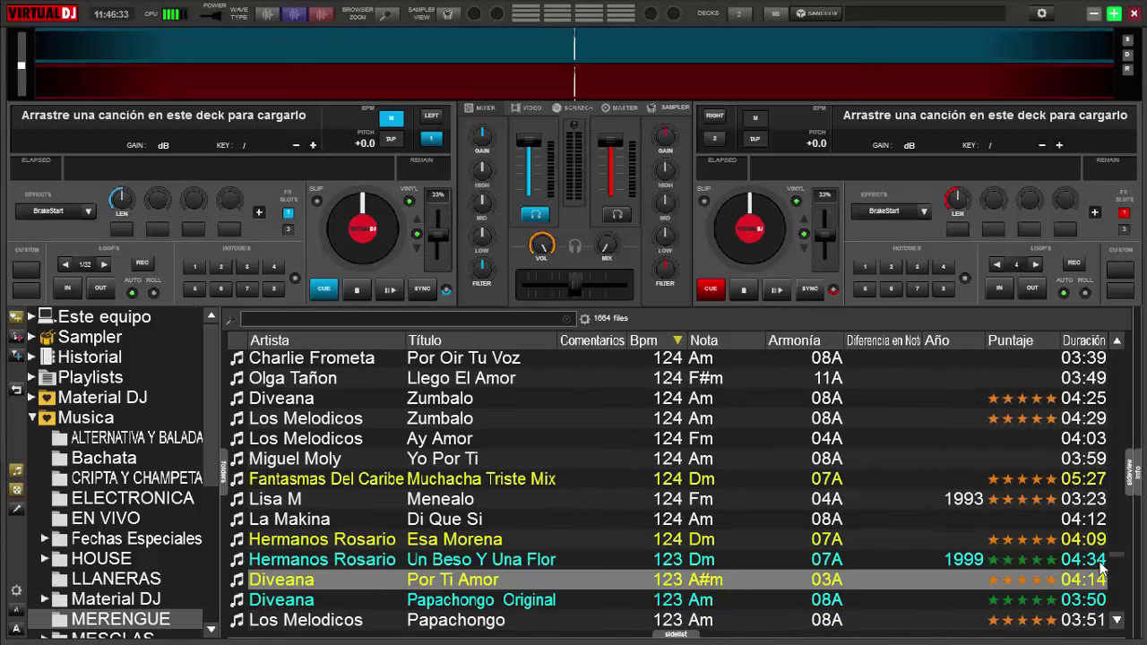
drag(1117, 561, 1123, 349)
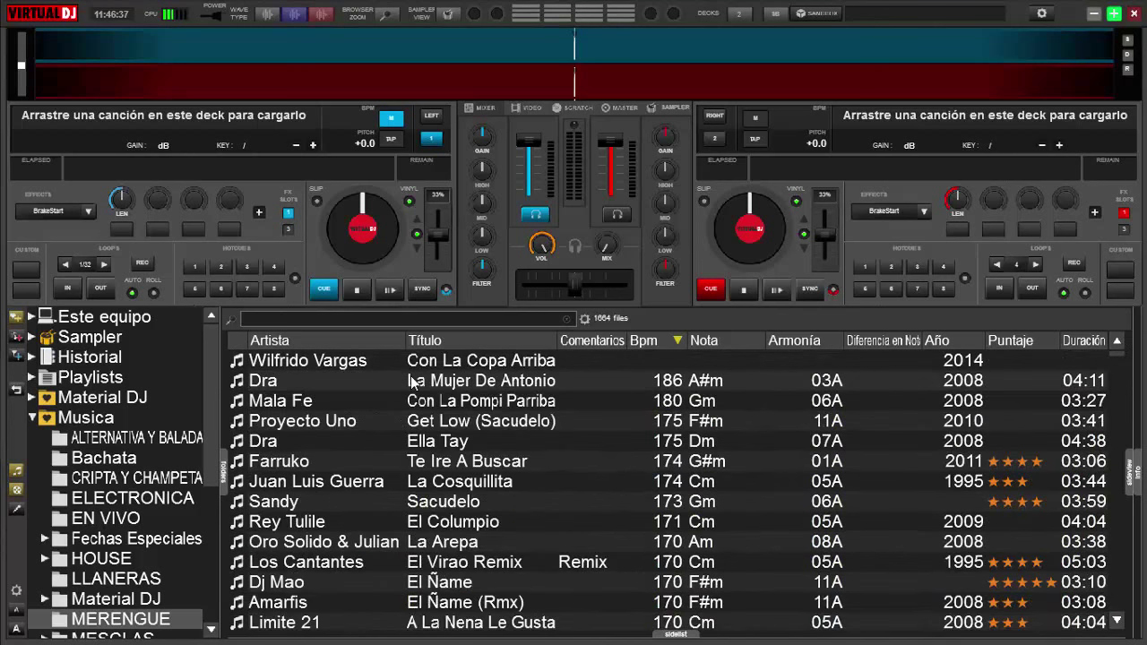
Analyze the BPM, gain and other data of the Wilfrido Vargas track "Con La Copa Arriba"
click(364, 362)
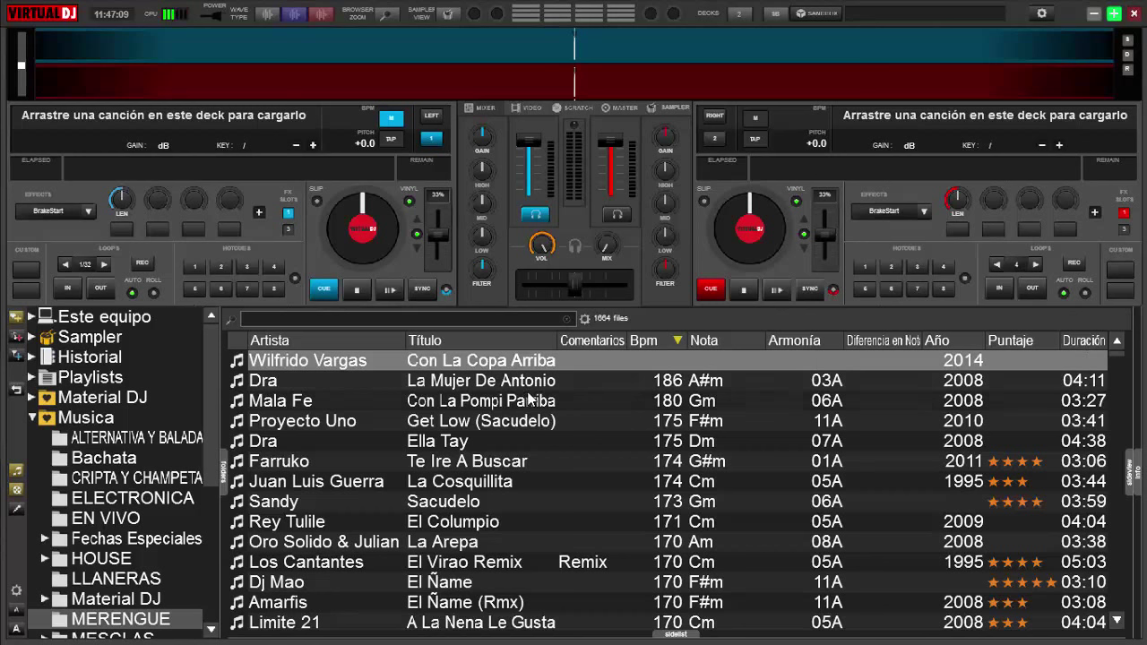
right_click(488, 359)
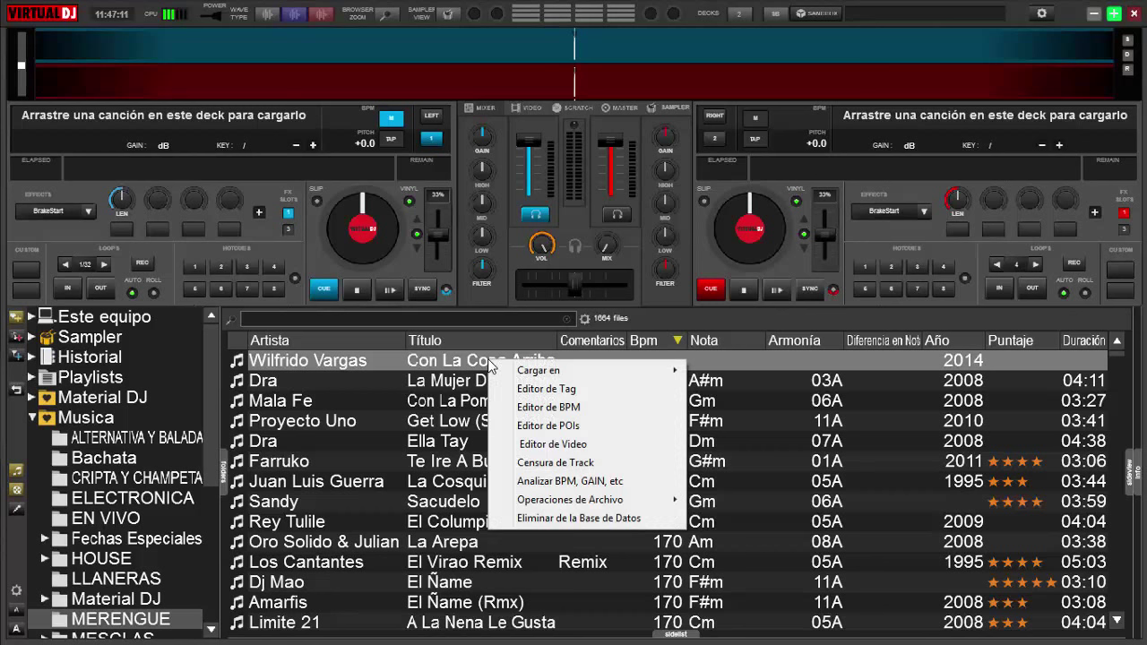
mouse_move(529, 375)
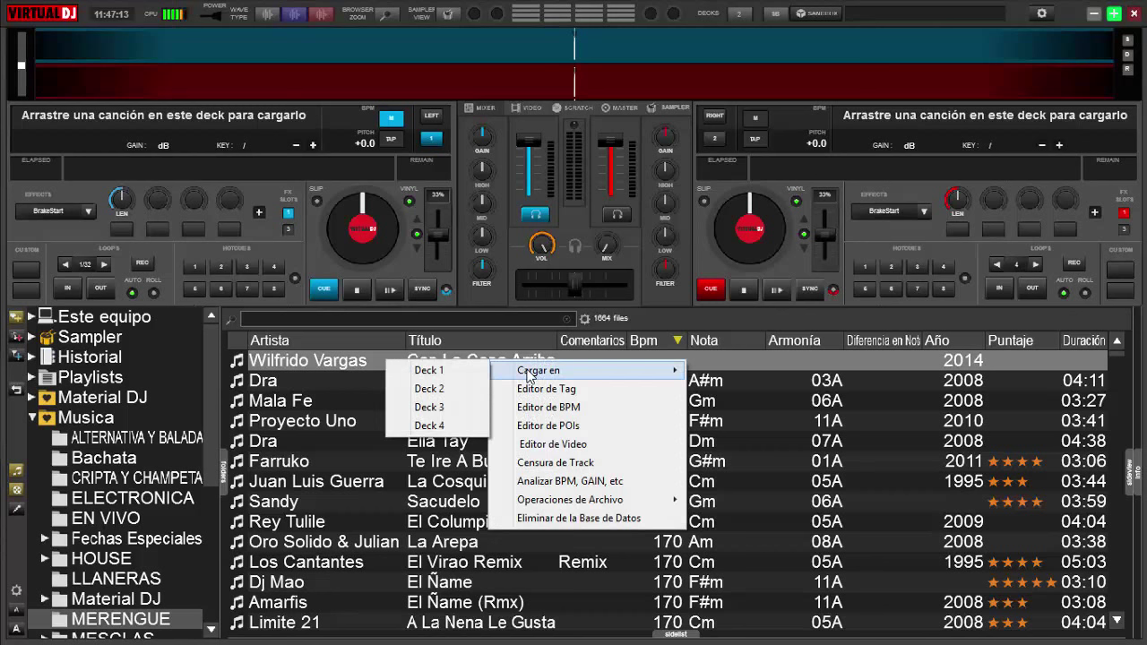
click(595, 481)
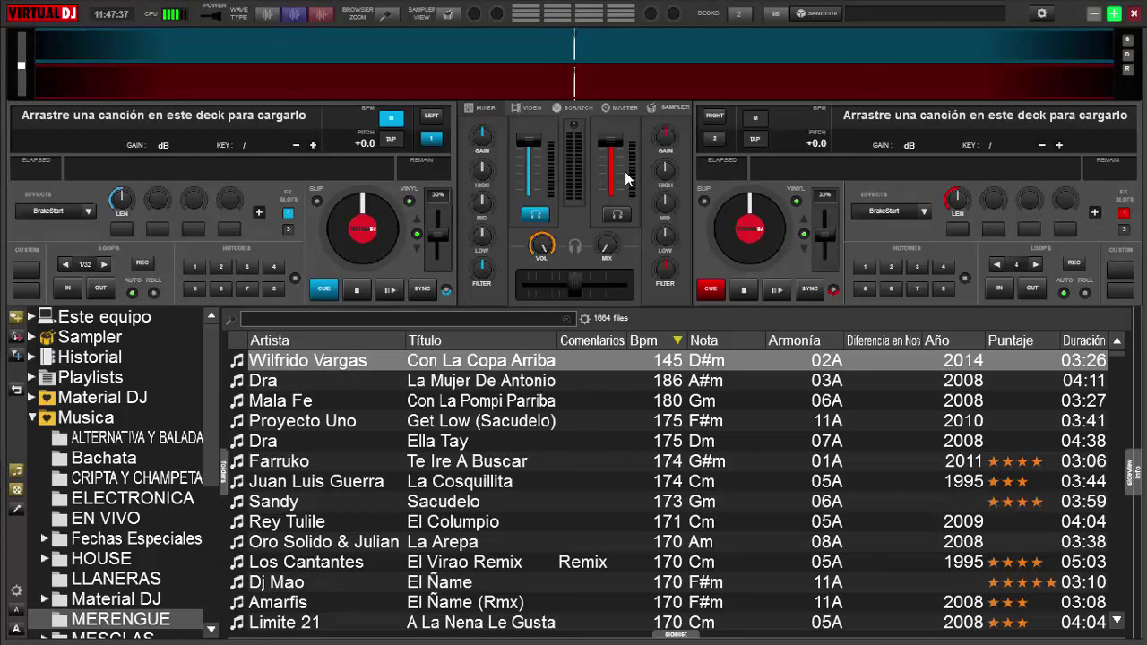
Minimize VirtualDJ, switch to Serato DJ and browse the files on DOCUMENTOS (E:) to the Musica > EN VIVO folder
click(1094, 13)
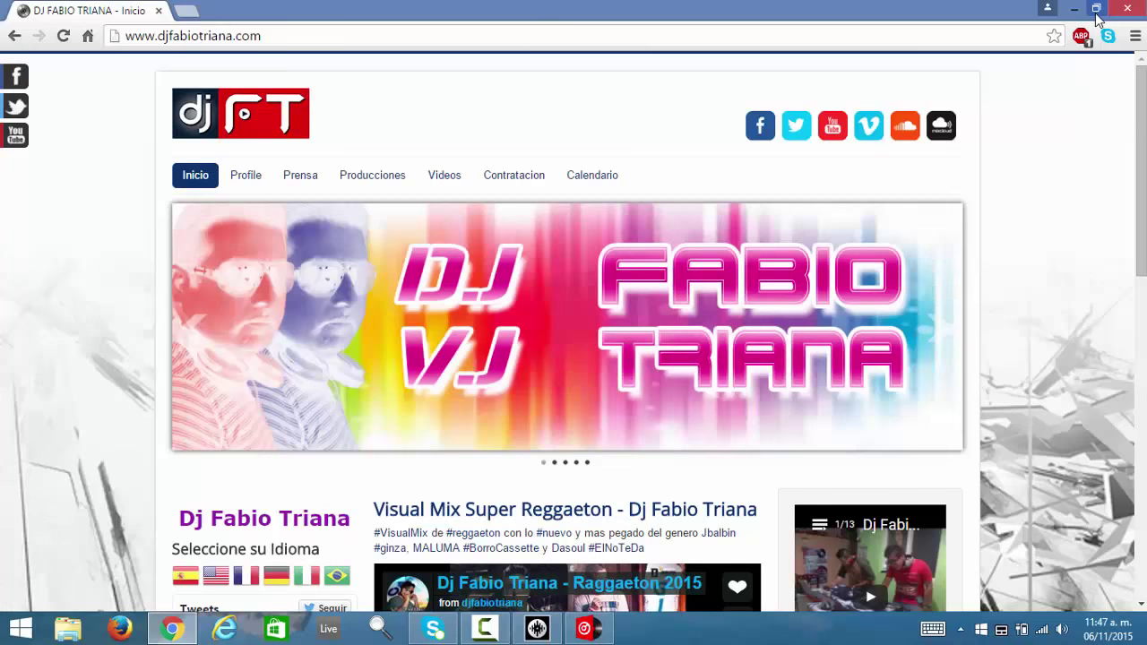
click(542, 629)
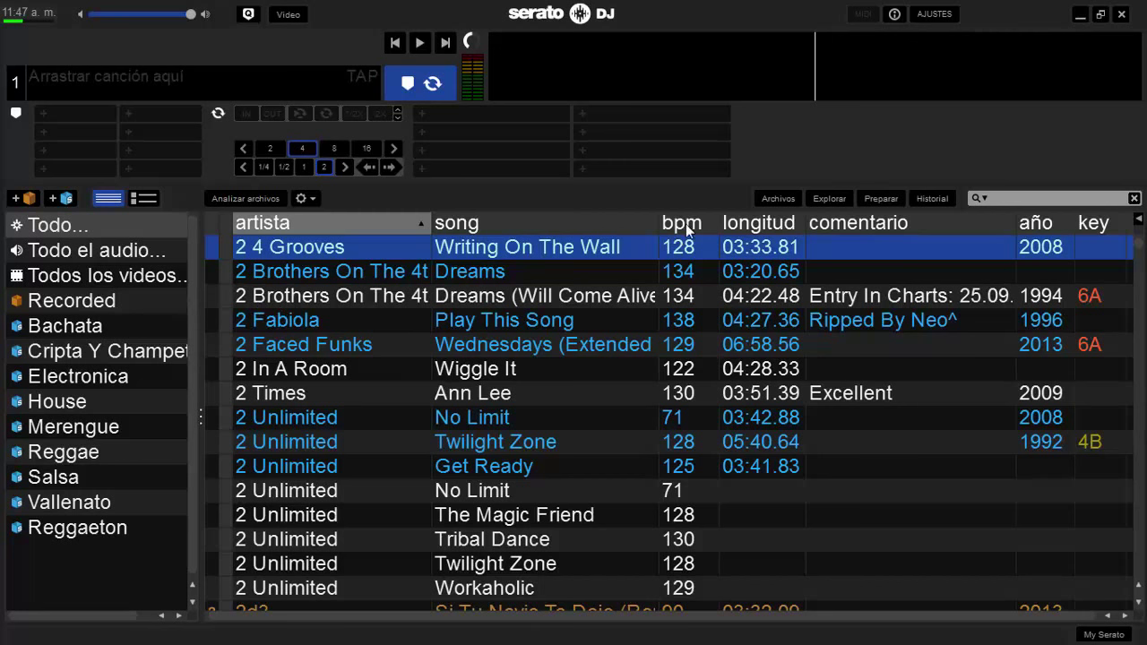
click(781, 199)
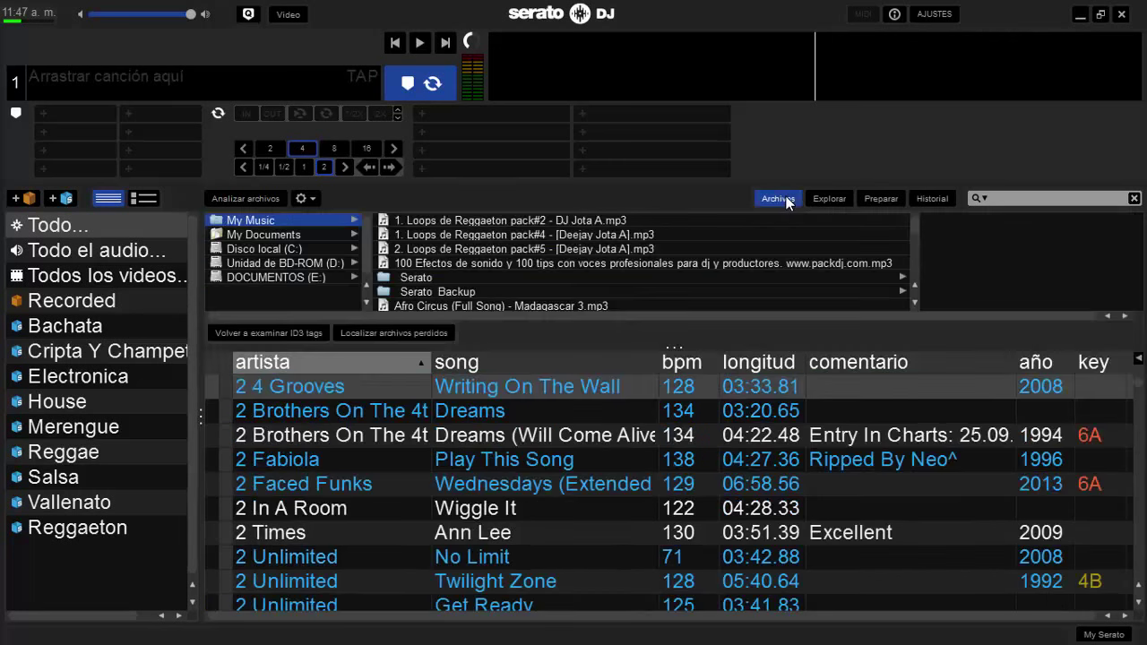
click(301, 264)
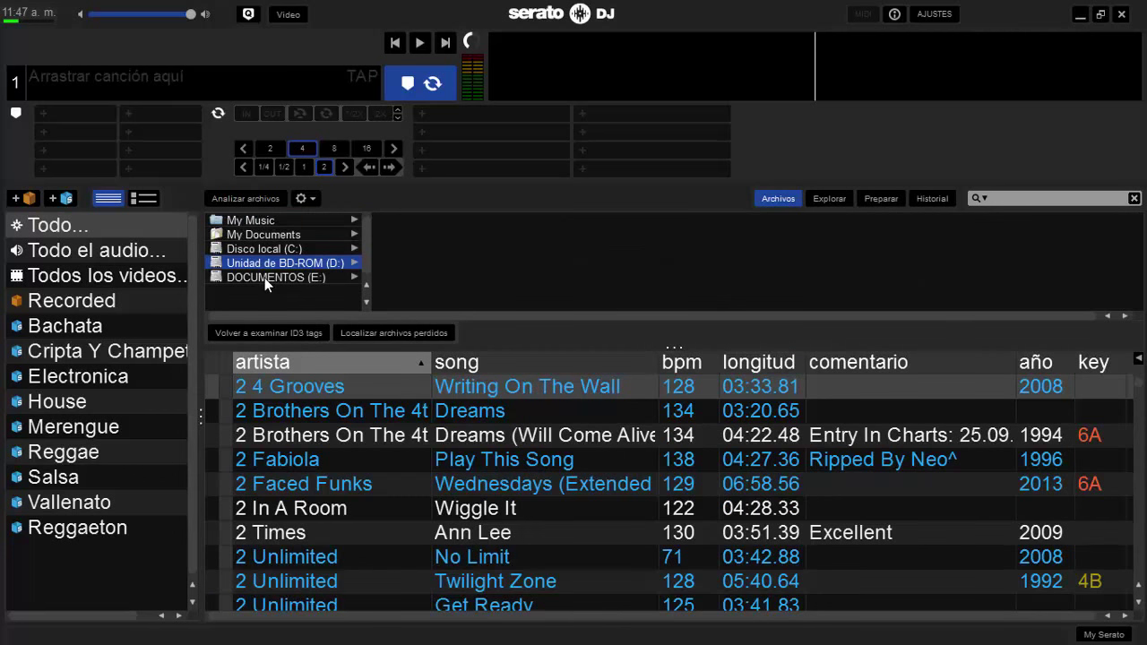
click(264, 279)
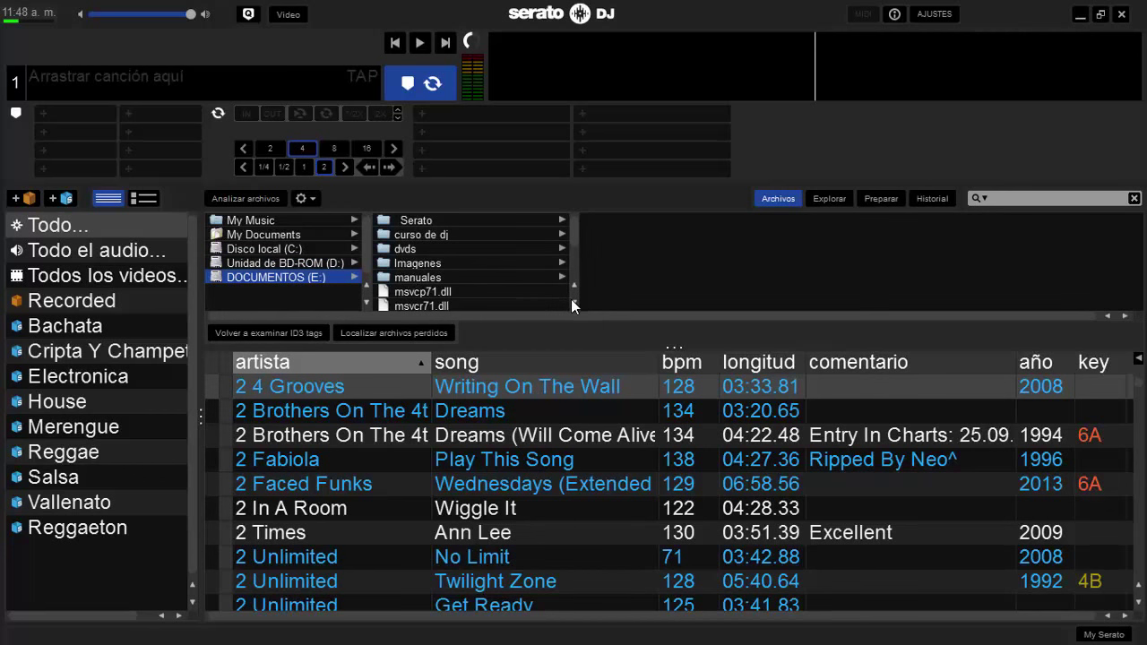
scroll(573, 304, down, 3)
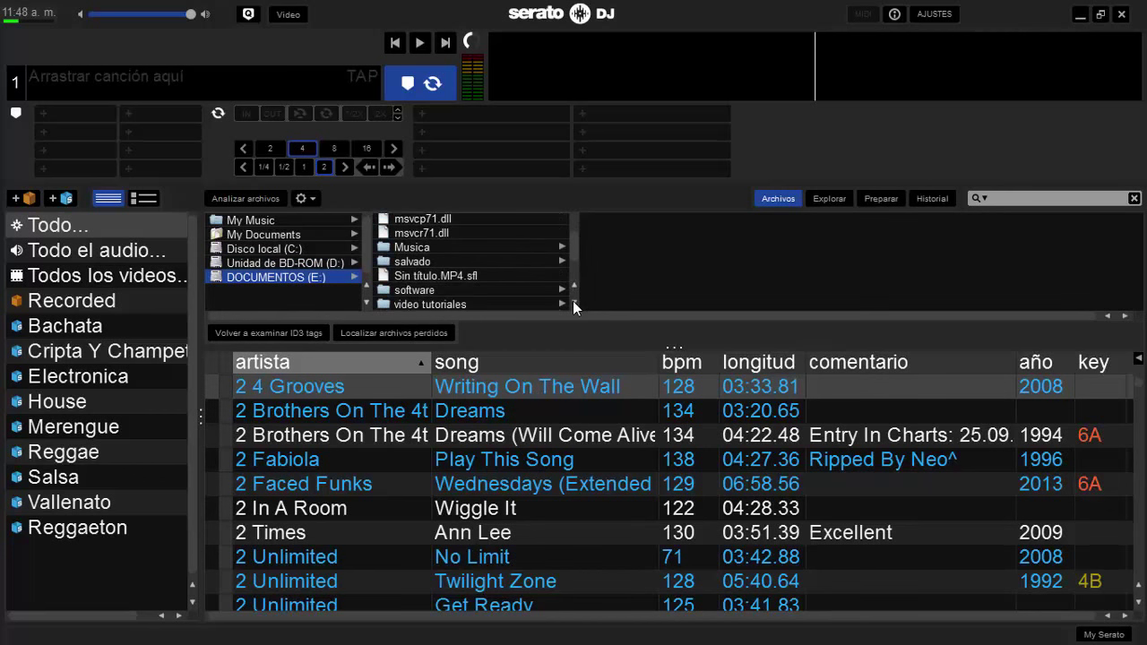
click(419, 248)
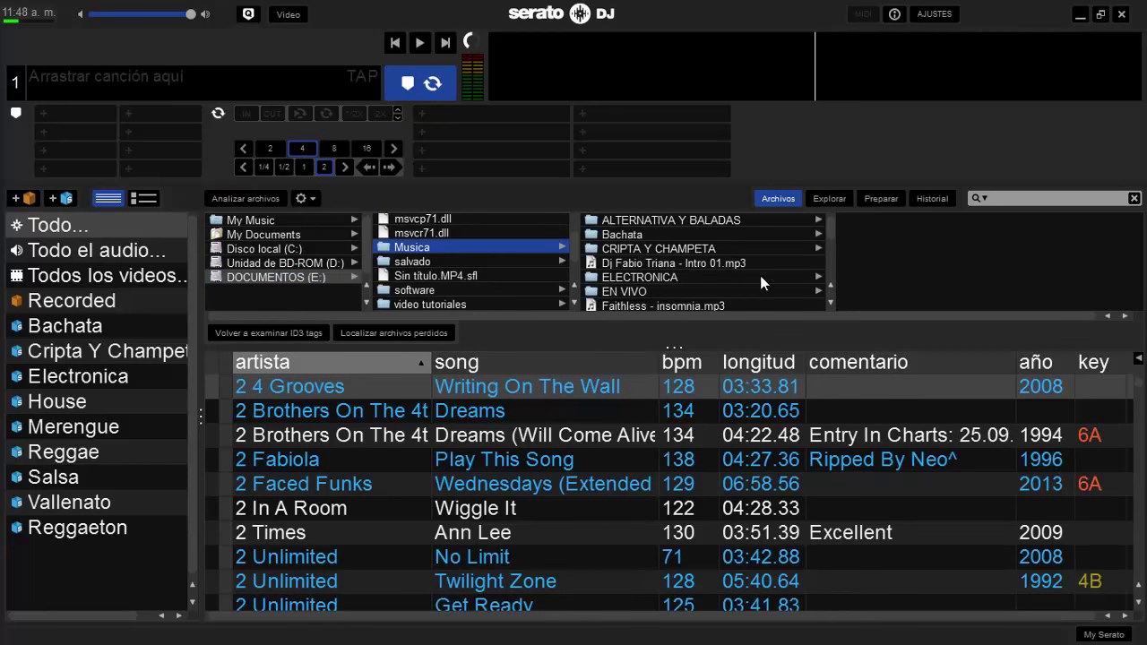
click(830, 306)
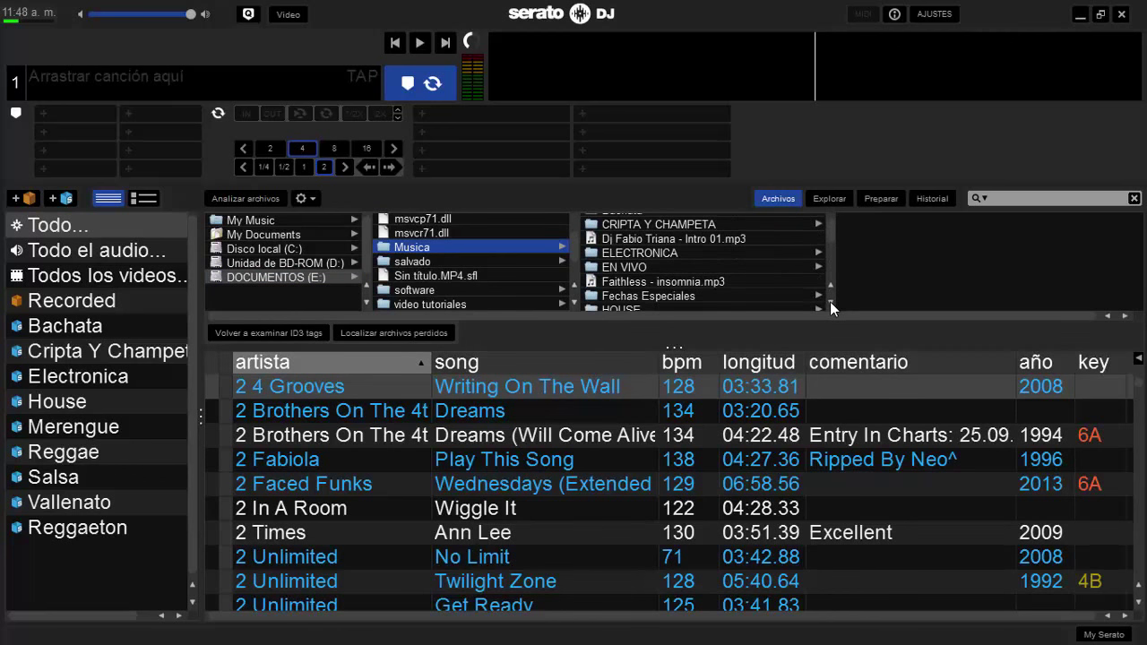
click(642, 266)
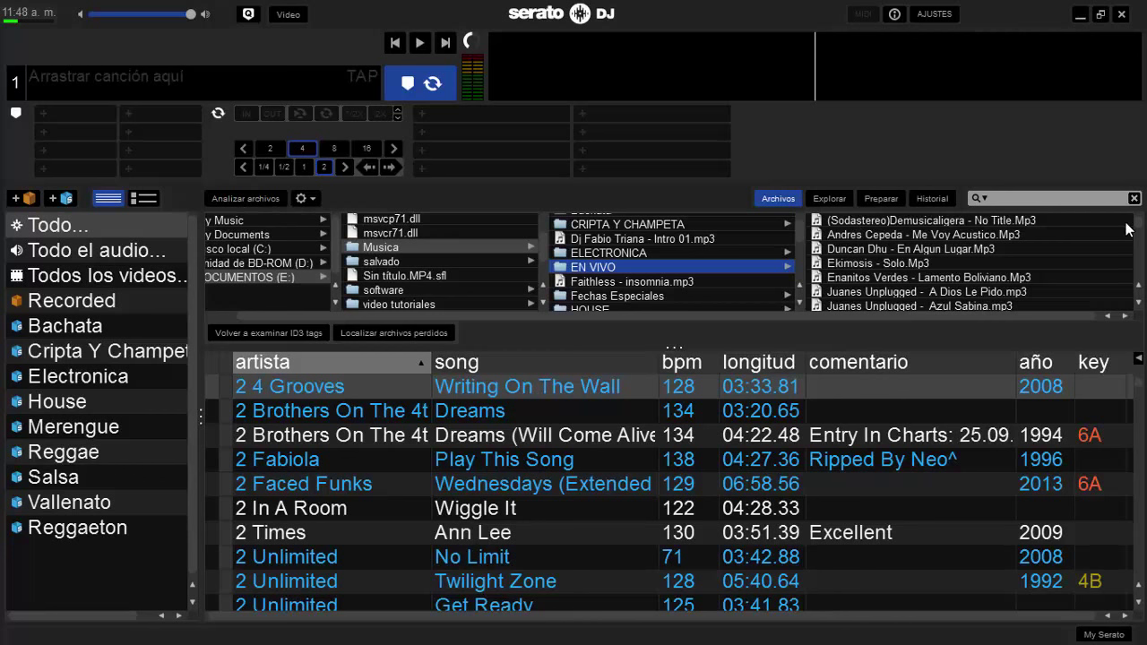
Select all songs in the EN VIVO folder, from the first file to "Vilma Palma - Voy A Vos.Mp3", and analyze them
click(992, 223)
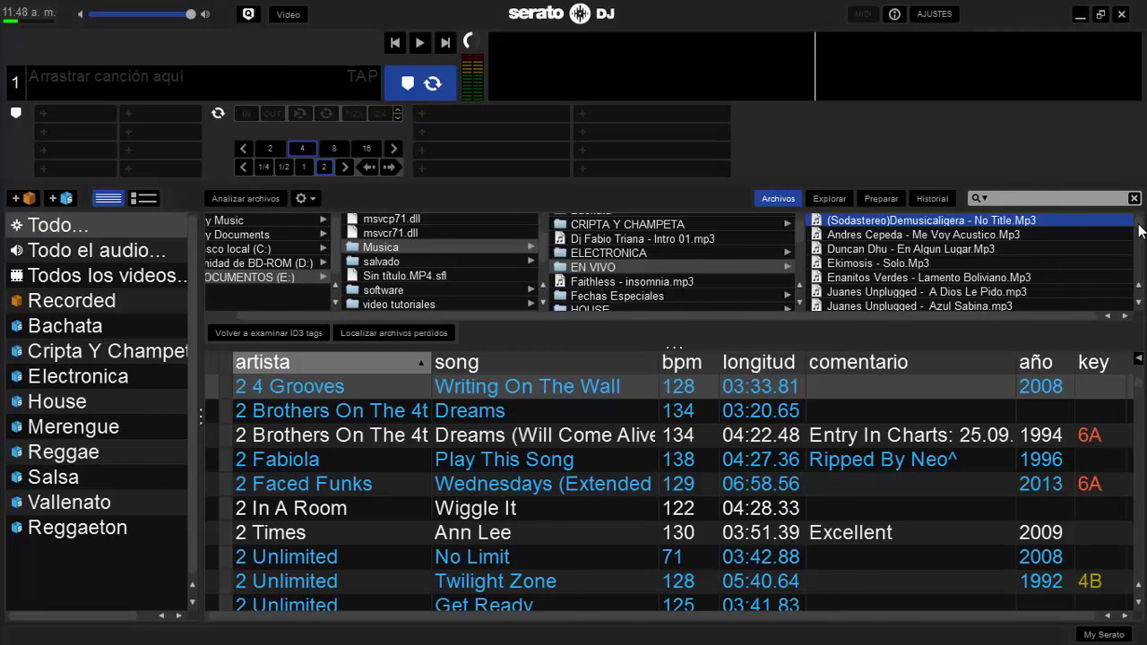
drag(1140, 231, 1144, 296)
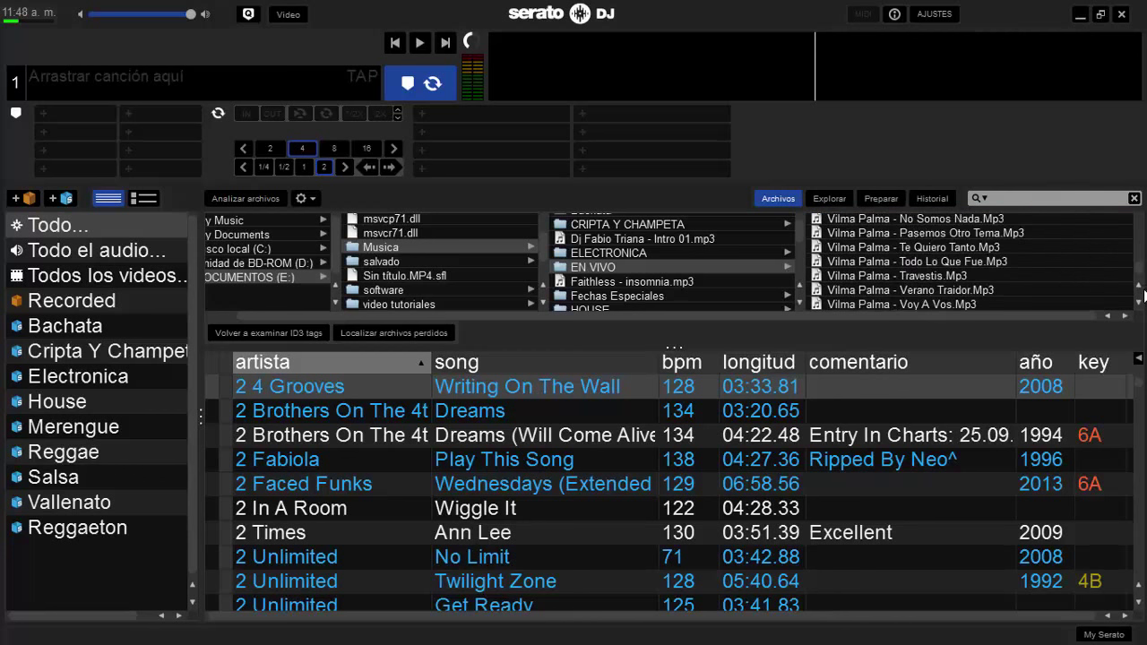
shift+click(931, 302)
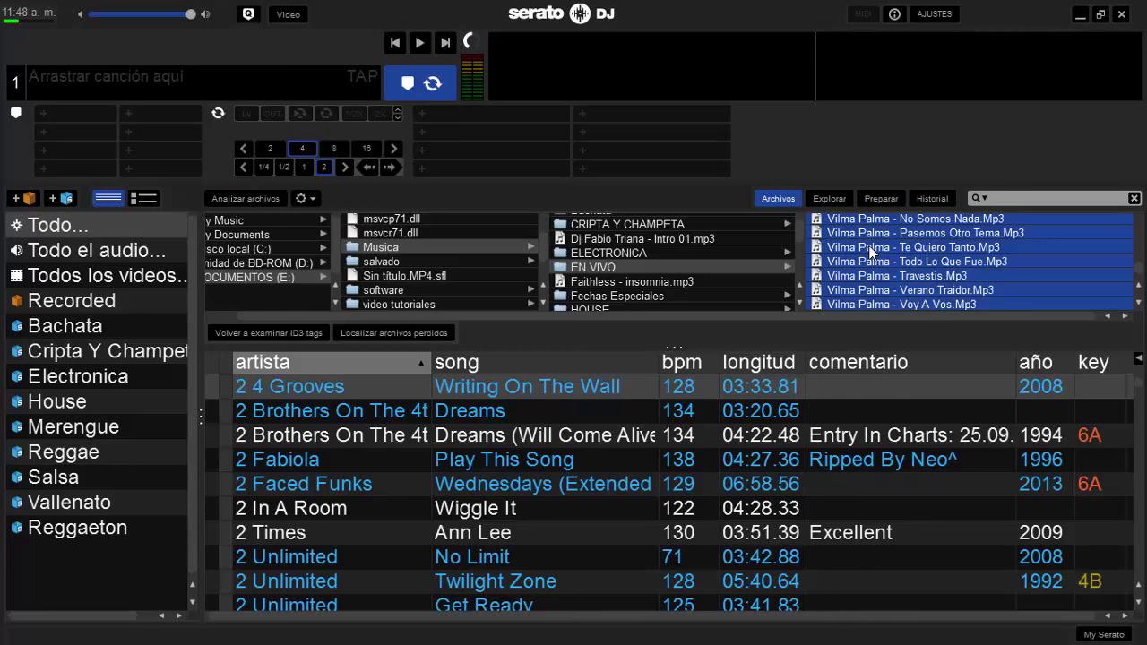
drag(869, 253, 268, 204)
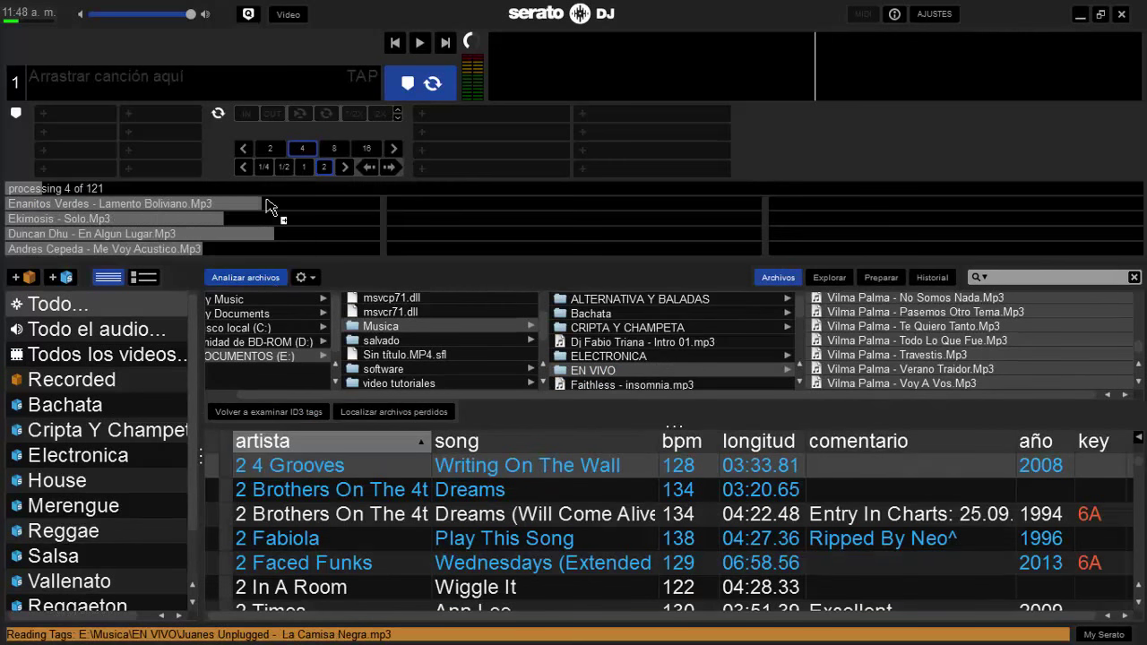